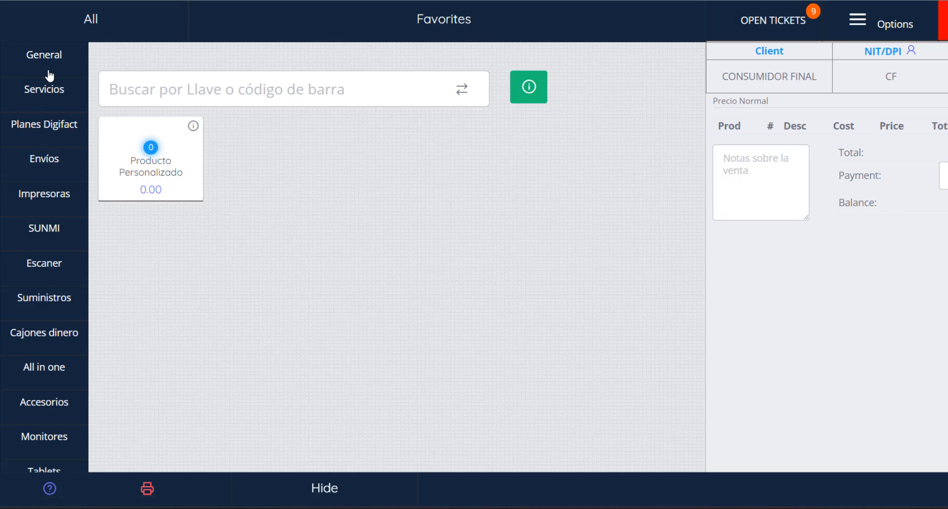
left_click(51, 161)
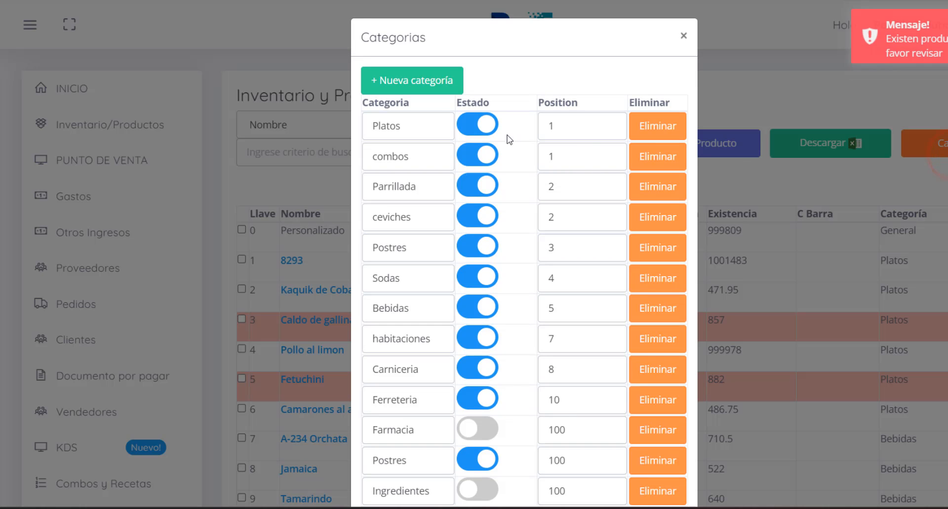
left_click(415, 72)
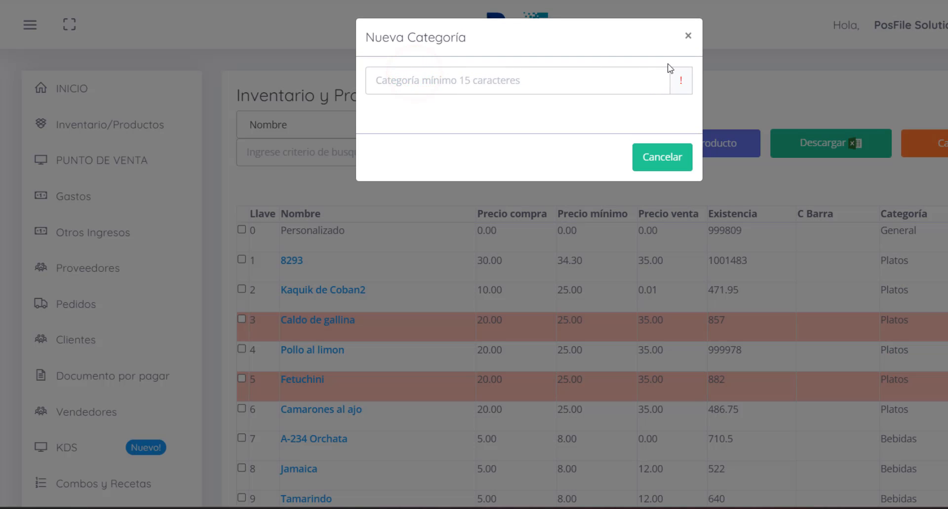
left_click(688, 36)
Step: Switch the Platos category's status off and back on, confirming each change
left_click(473, 124)
left_click(582, 40)
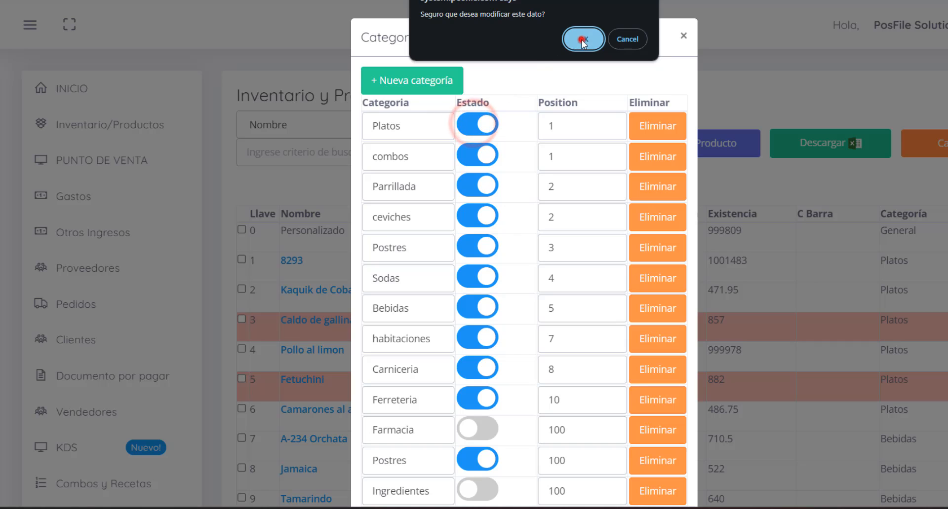
left_click(475, 123)
left_click(585, 39)
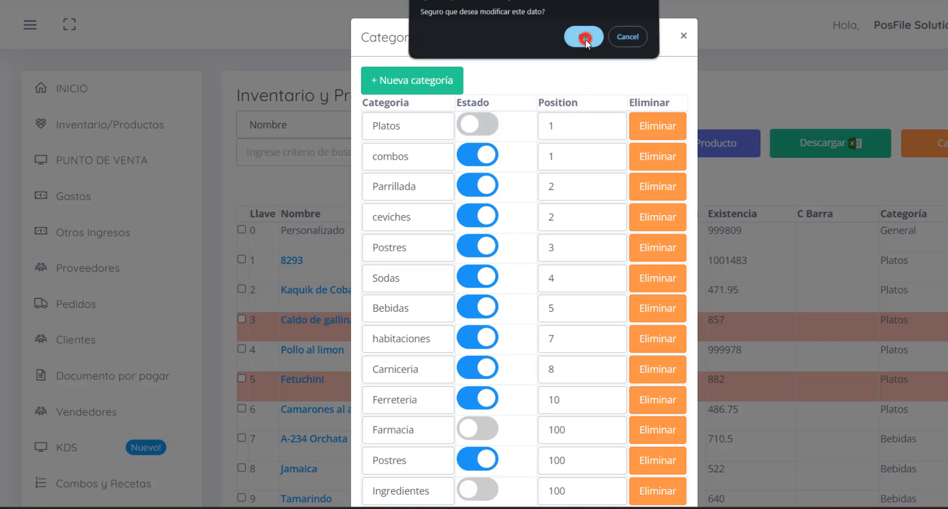
Step: Review the position values of the categories in the list
left_click(565, 126)
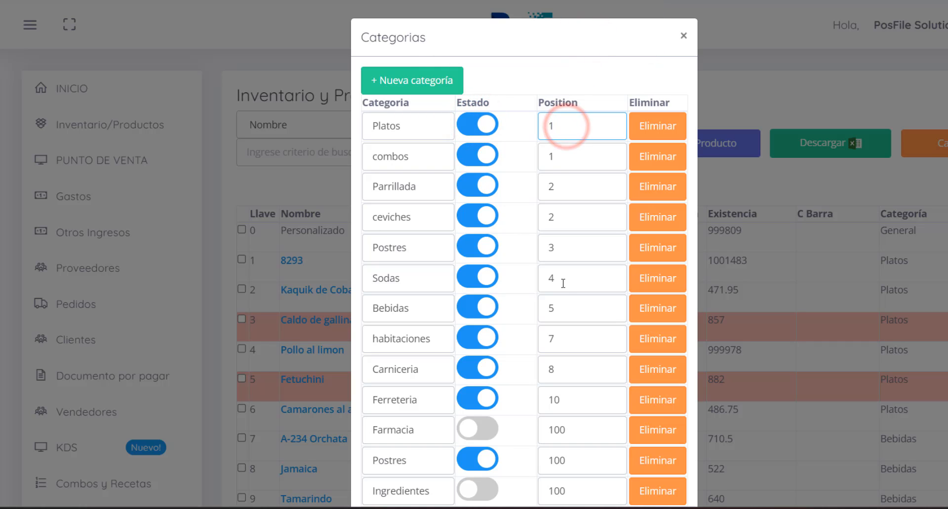
left_click(563, 299)
left_click(564, 350)
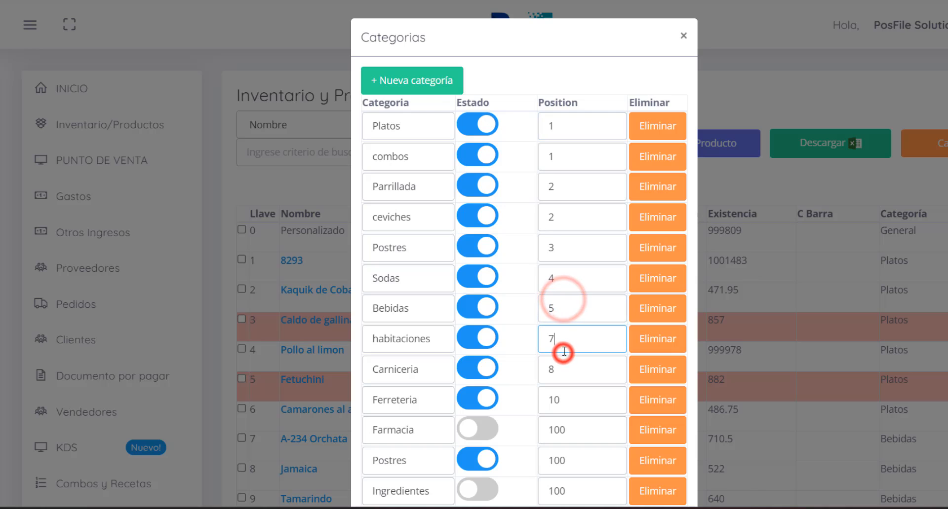
left_click(564, 437)
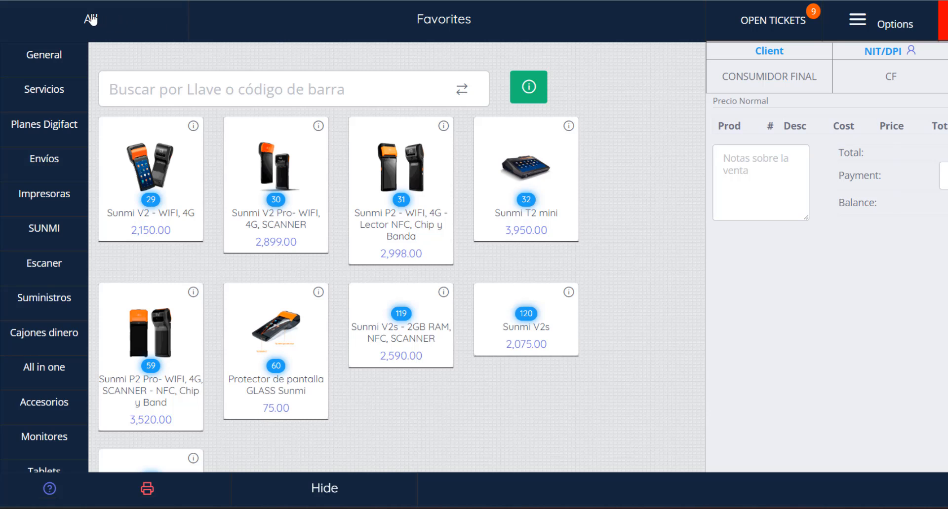
Step: Show all products and browse through the full product catalogue
left_click(91, 19)
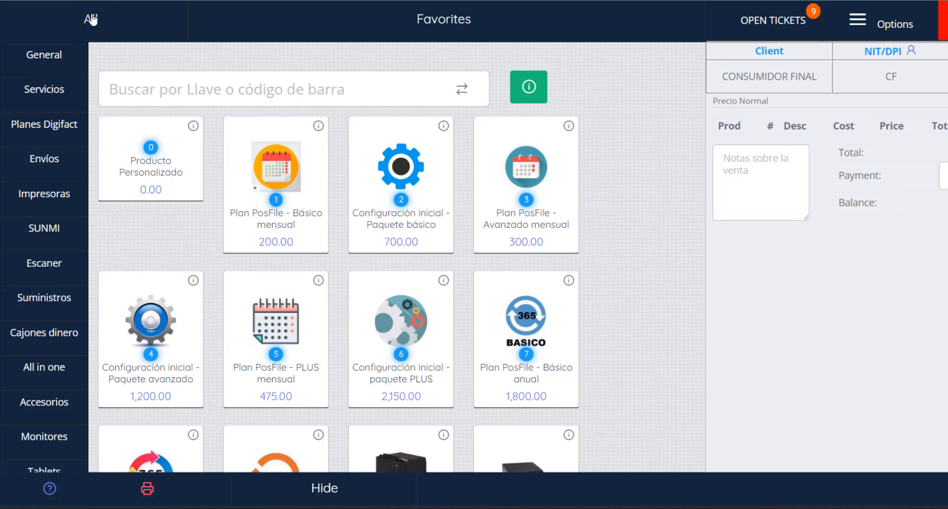
scroll(292, 250, "down", 10)
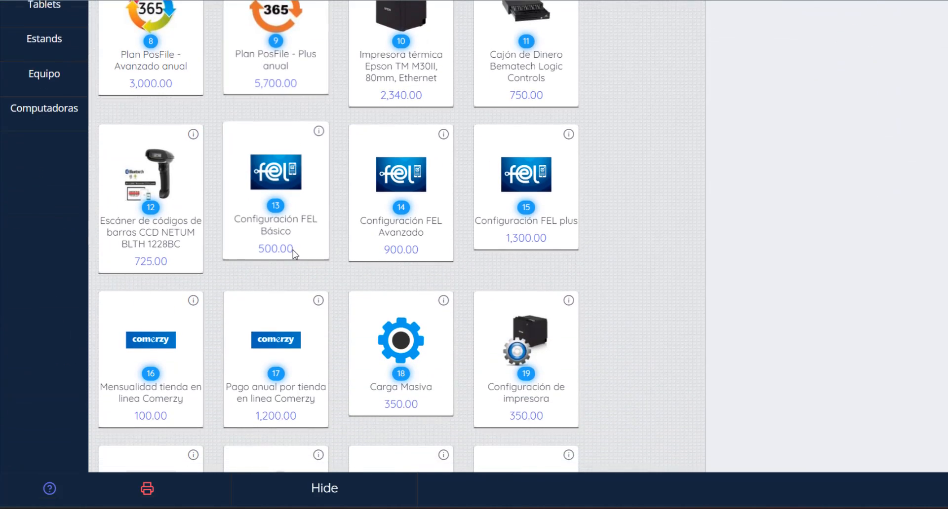
scroll(295, 254, "down", 10)
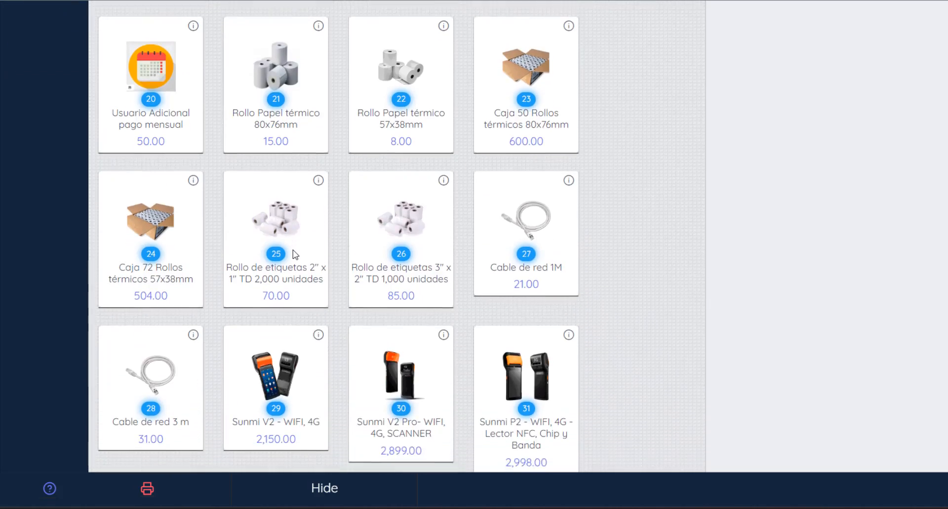
scroll(294, 254, "down", 15)
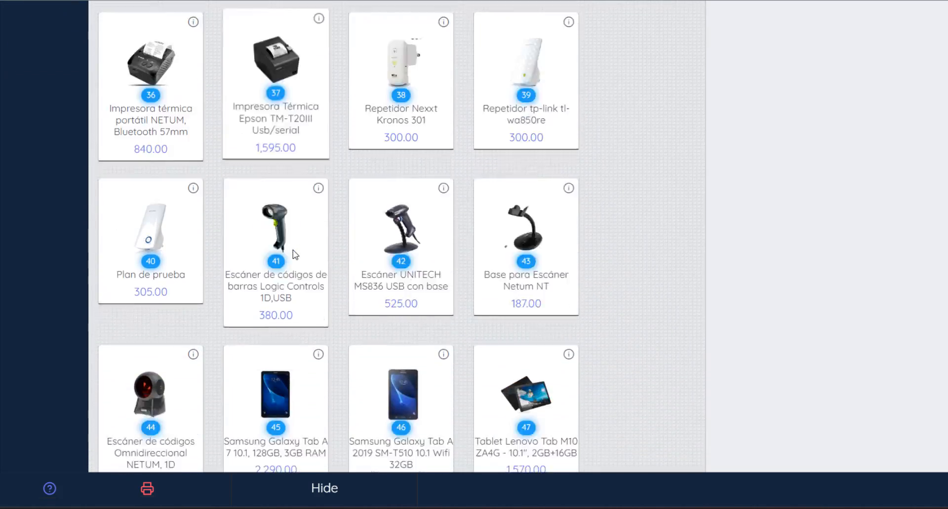
scroll(294, 254, "up", 20)
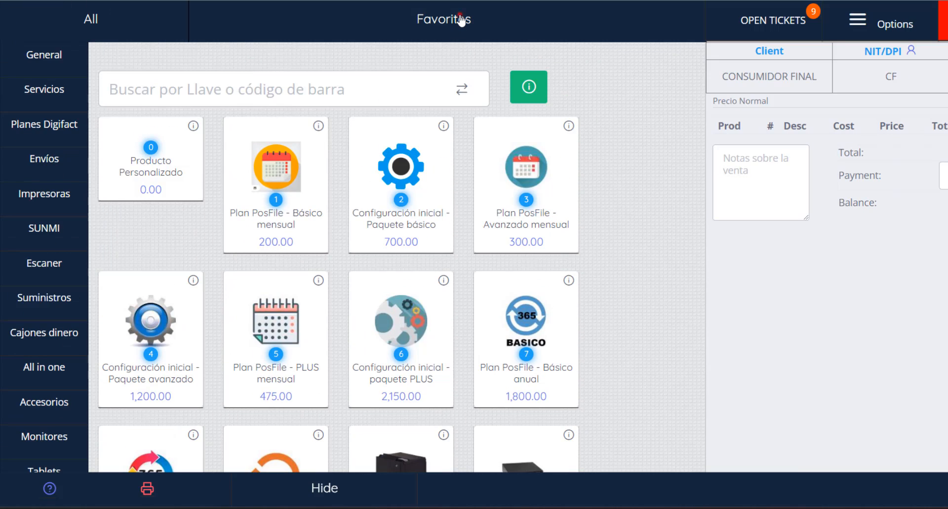
Step: Show the Favorites products and view the list of open tickets
left_click(460, 19)
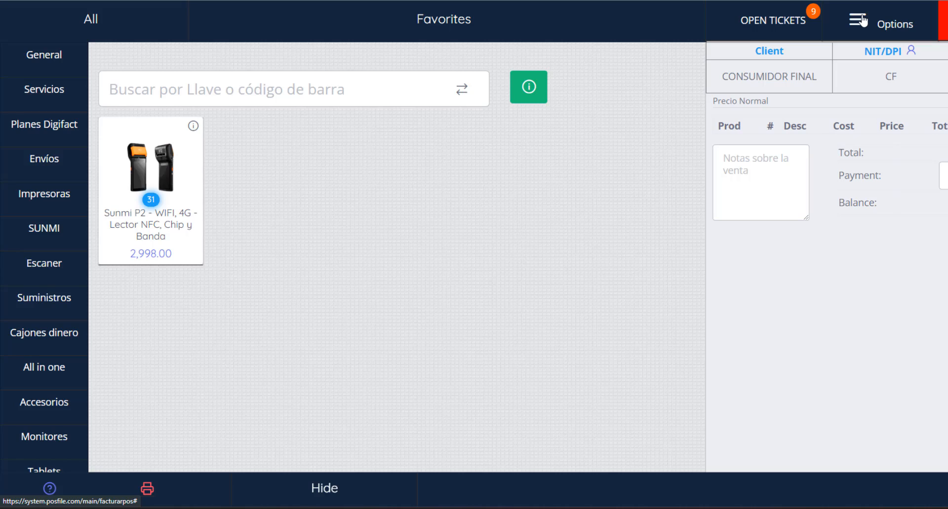
left_click(763, 23)
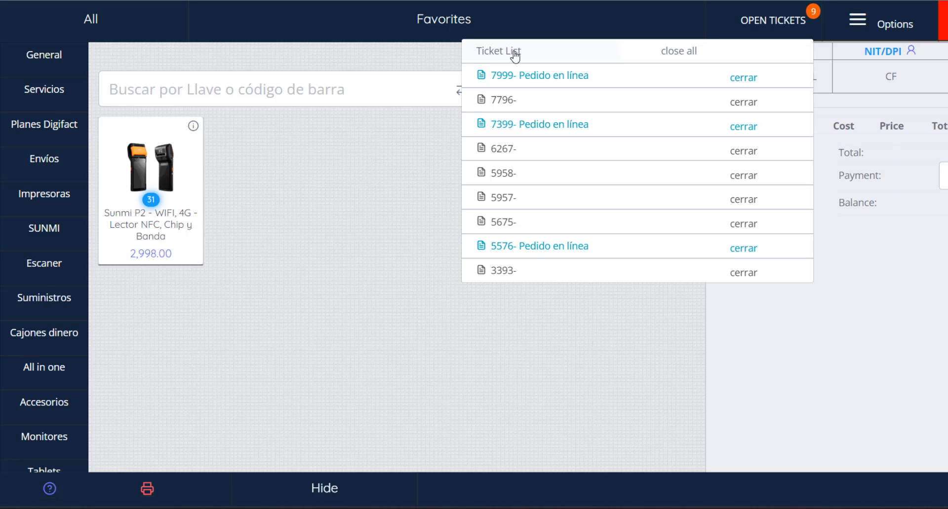
left_click(381, 177)
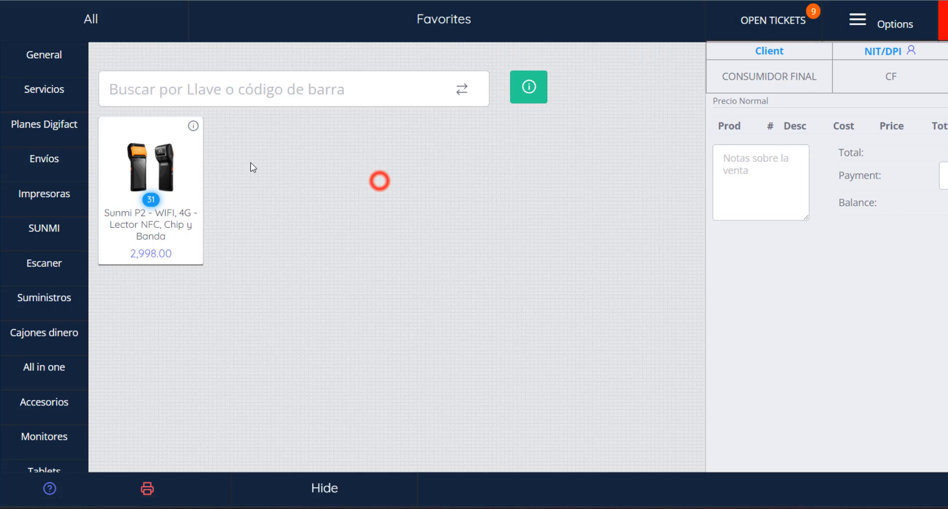
Step: Add the Sunmi P2 favorite, the Envío Departamento shipping and the Rollo de etiquetas 3" x 2" supply to the sale
left_click(186, 161)
left_click(55, 163)
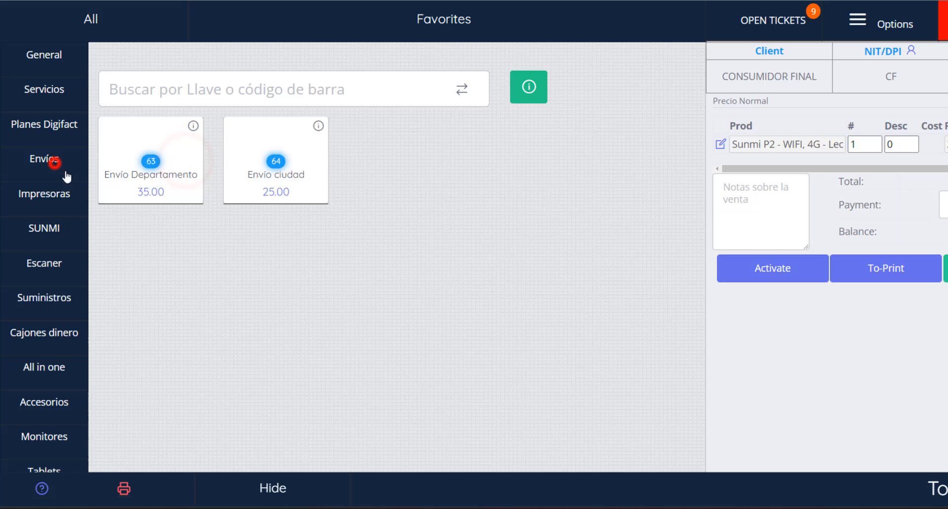
left_click(177, 162)
left_click(54, 296)
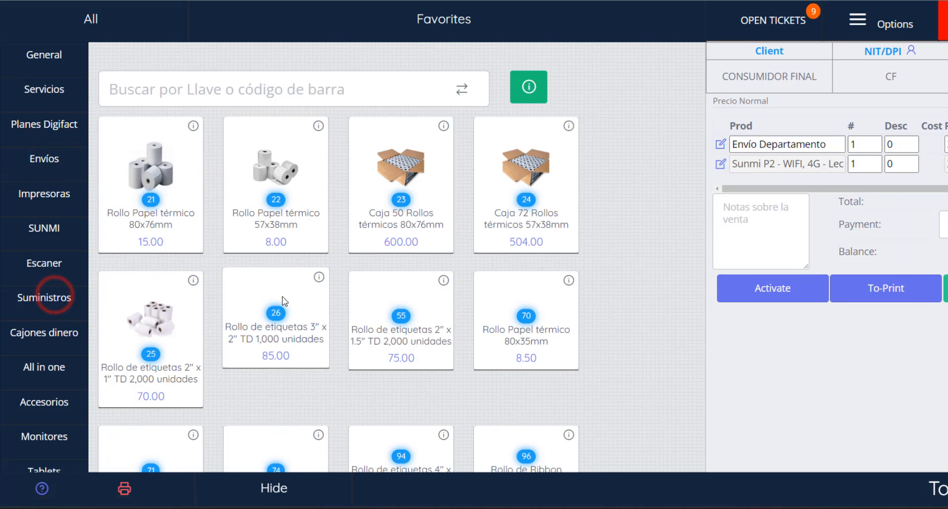
left_click(271, 301)
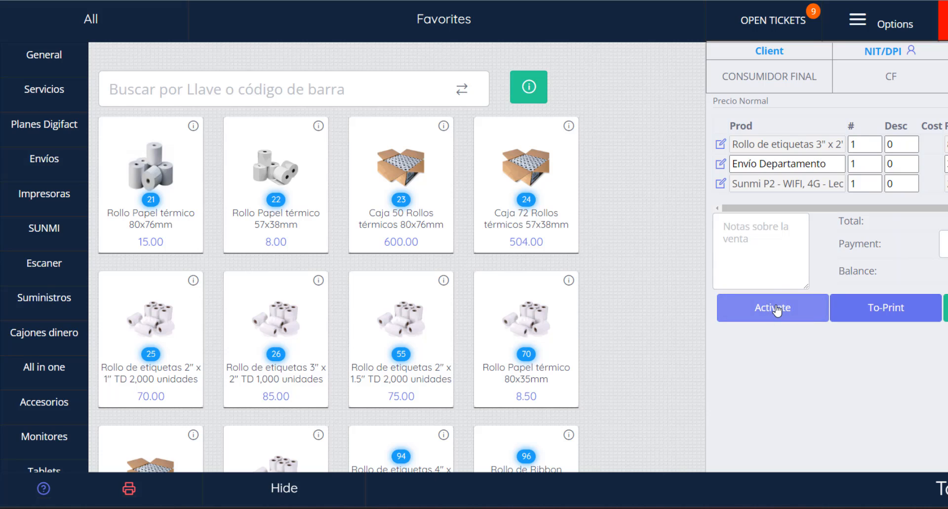
Step: View the open tickets list, the Servicios category and the options menu
left_click(768, 22)
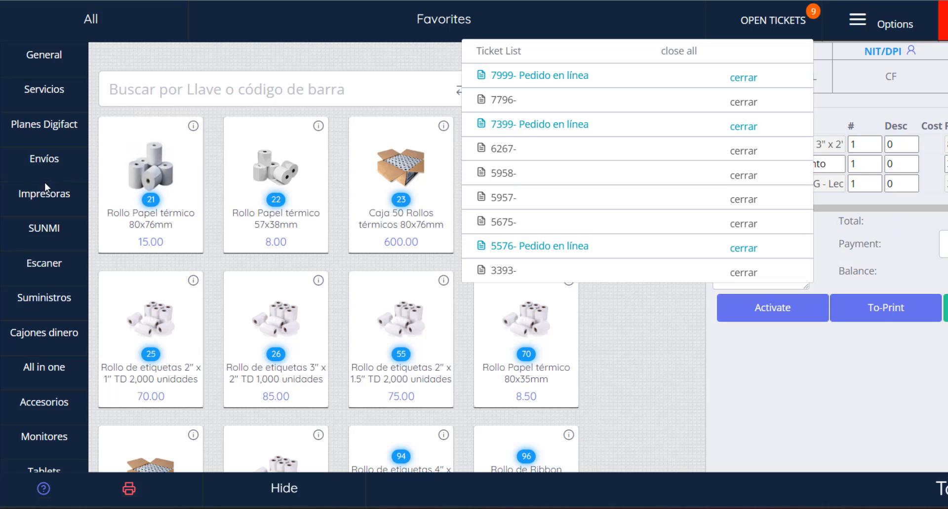
left_click(45, 93)
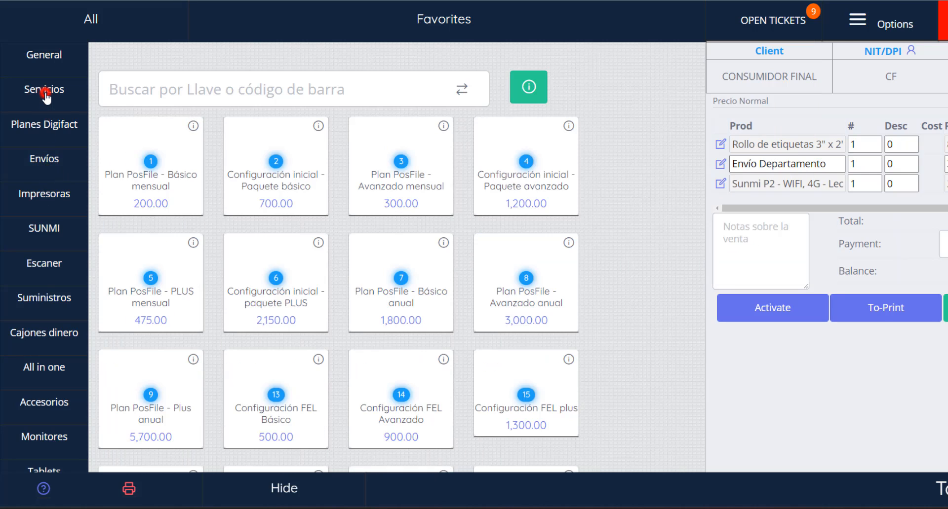
left_click(778, 20)
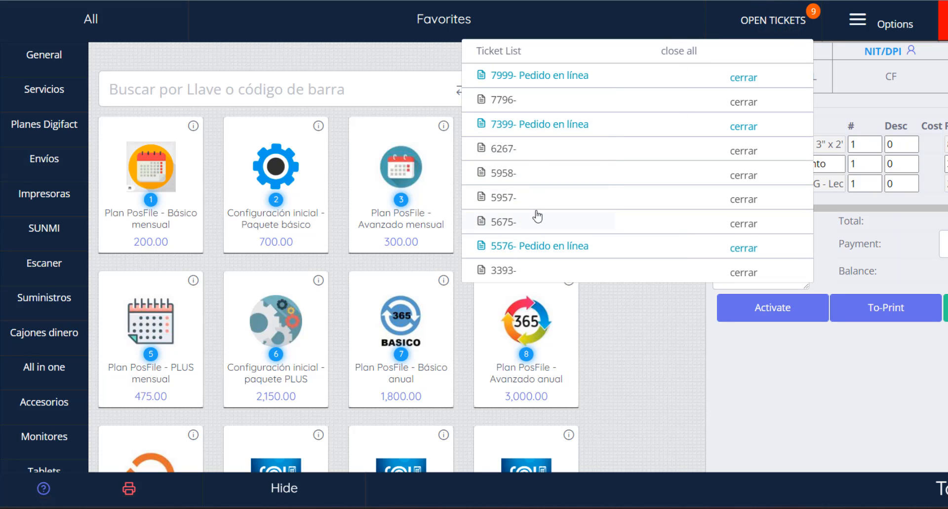
left_click(867, 23)
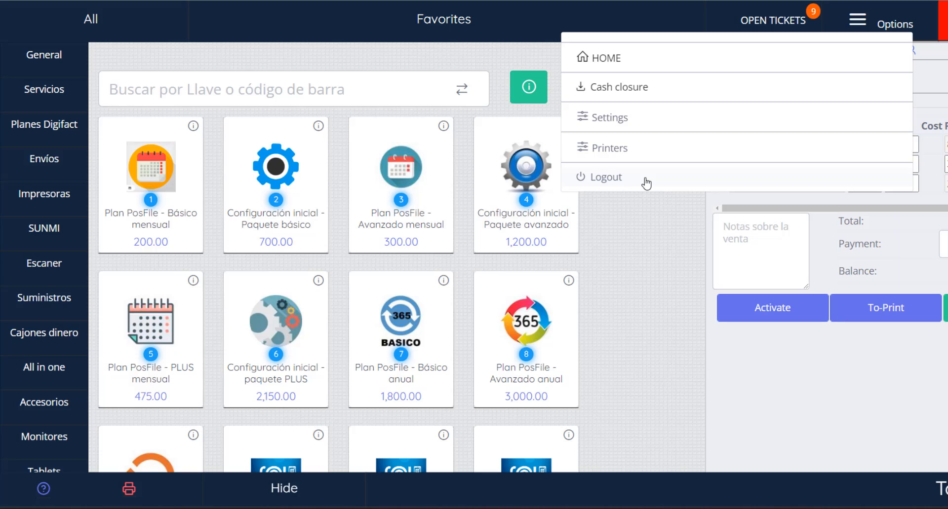
left_click(615, 224)
Step: Add the product with key 6 to the sale by searching for its key
left_click(367, 95)
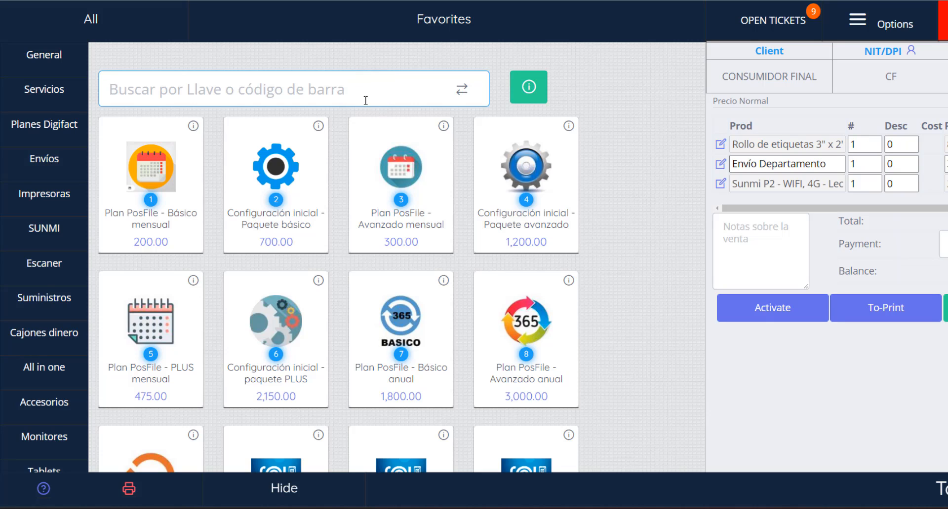
type("6")
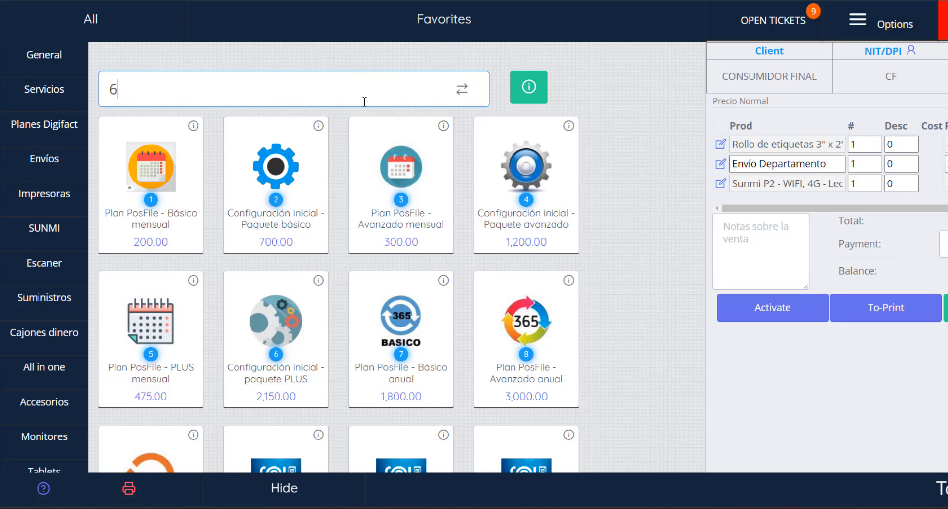
key("Return")
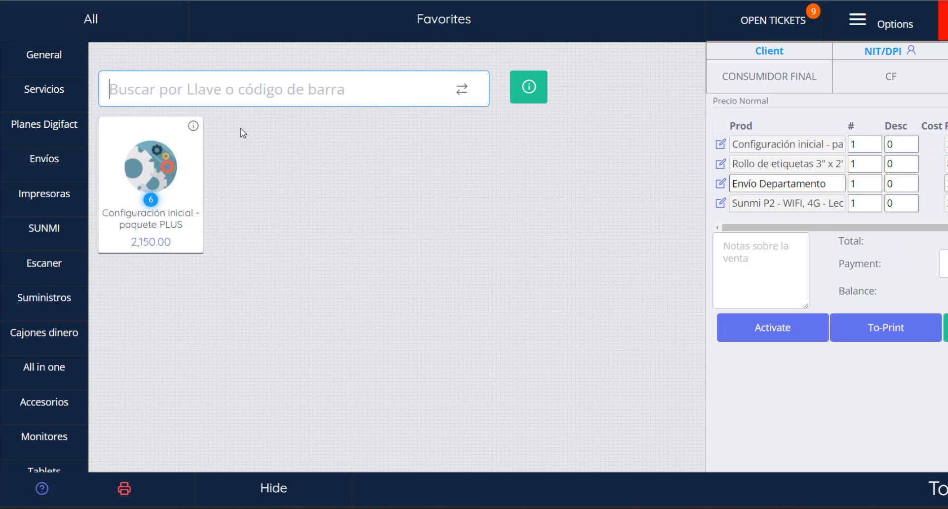
Step: Search the product key 52 from the Impresoras category, then switch the search box to product-name mode
left_click(45, 194)
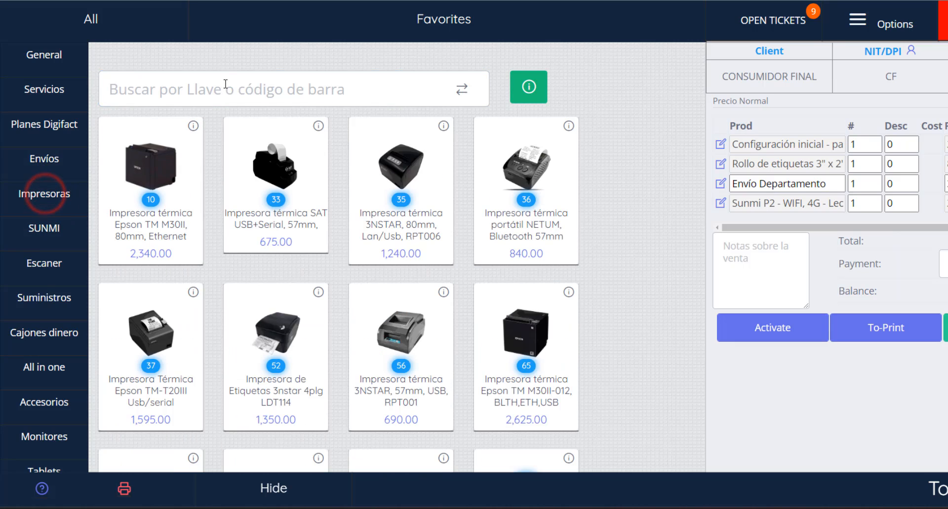
left_click(226, 84)
type("52")
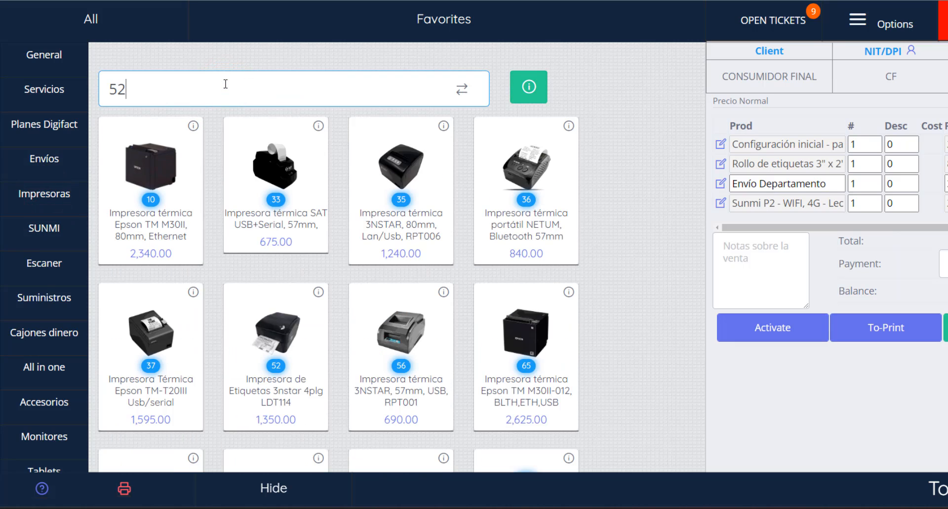
key("Return")
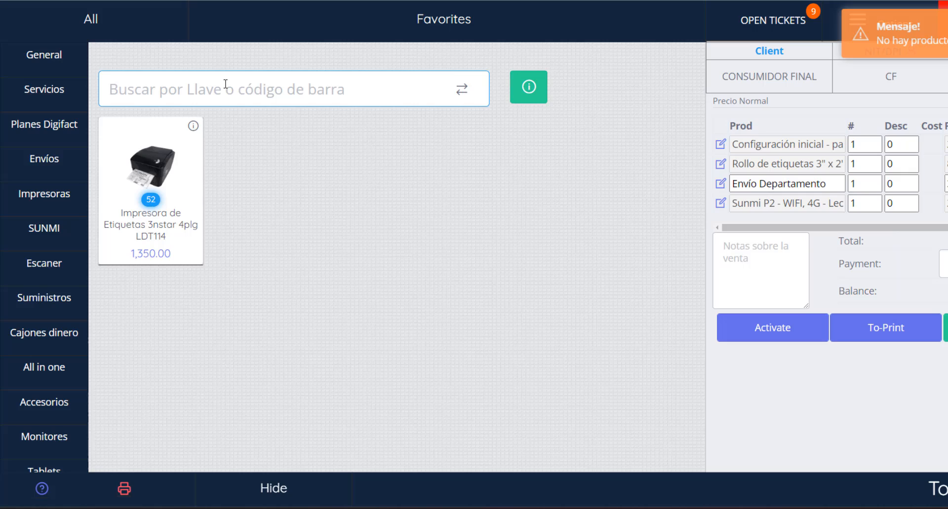
left_click(458, 90)
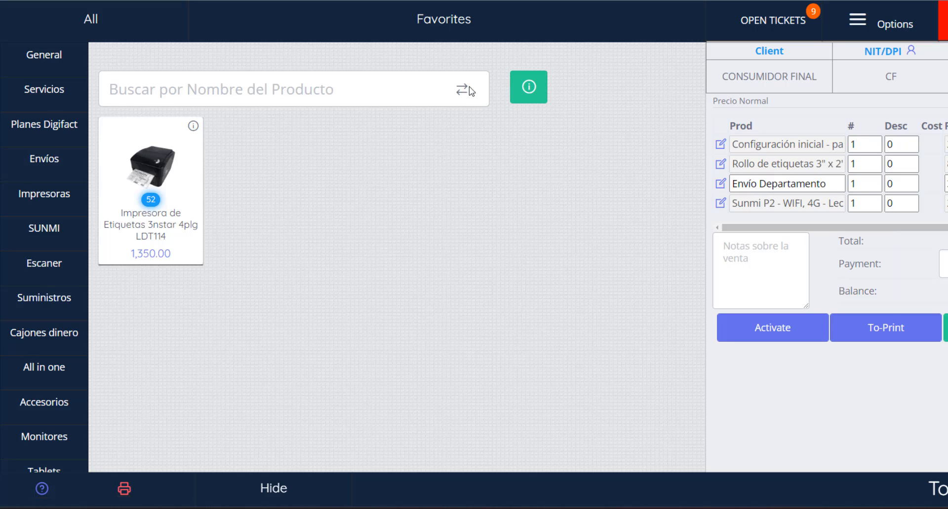
Step: Look up key 52 in the Verify Products and Prices dialog, then close it
left_click(528, 87)
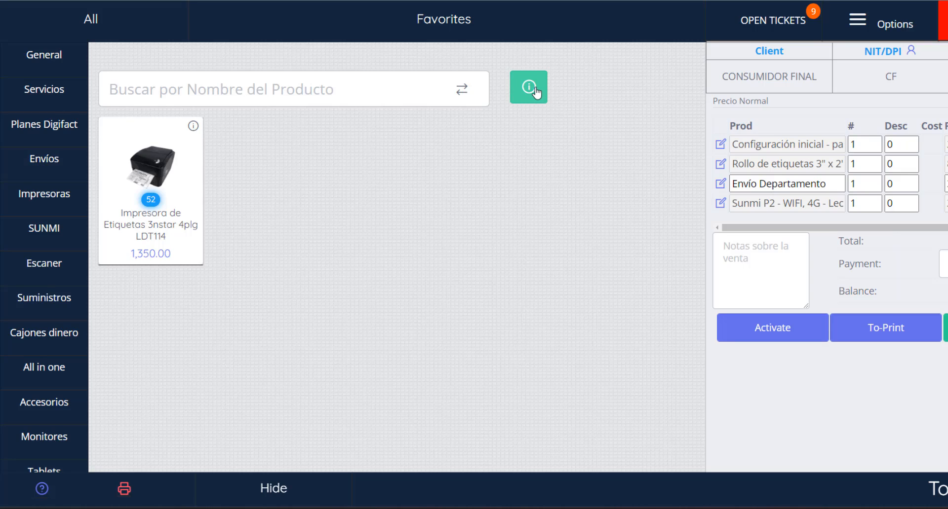
left_click(535, 90)
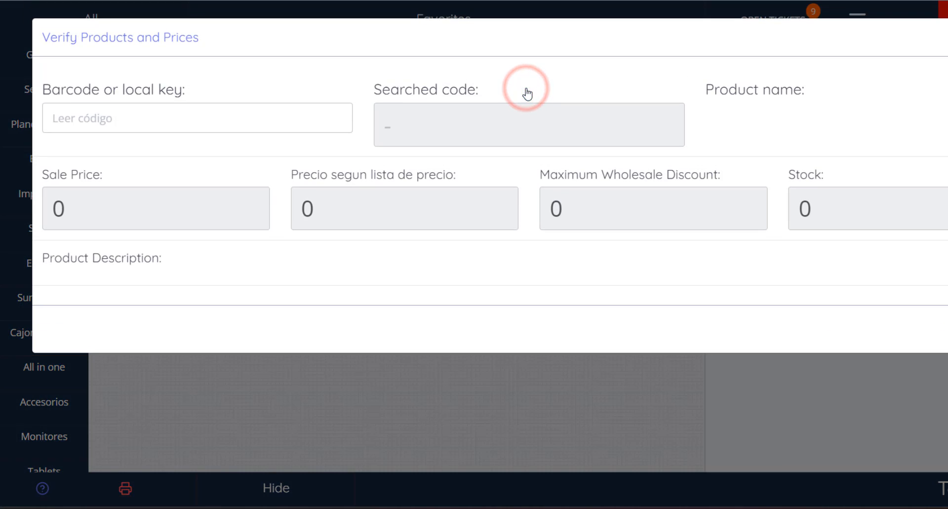
left_click(159, 115)
type("52")
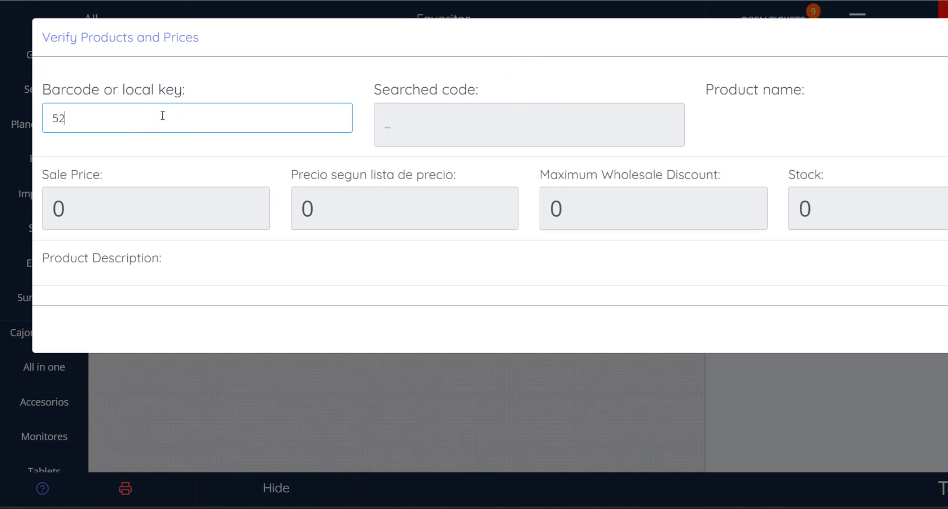
key("Return")
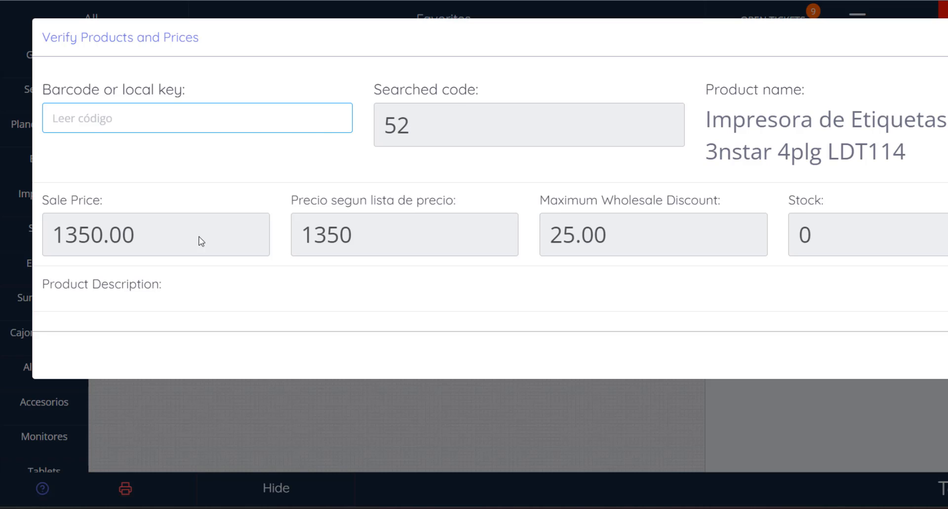
left_click_drag(146, 235, 64, 236)
left_click_drag(166, 287, 49, 285)
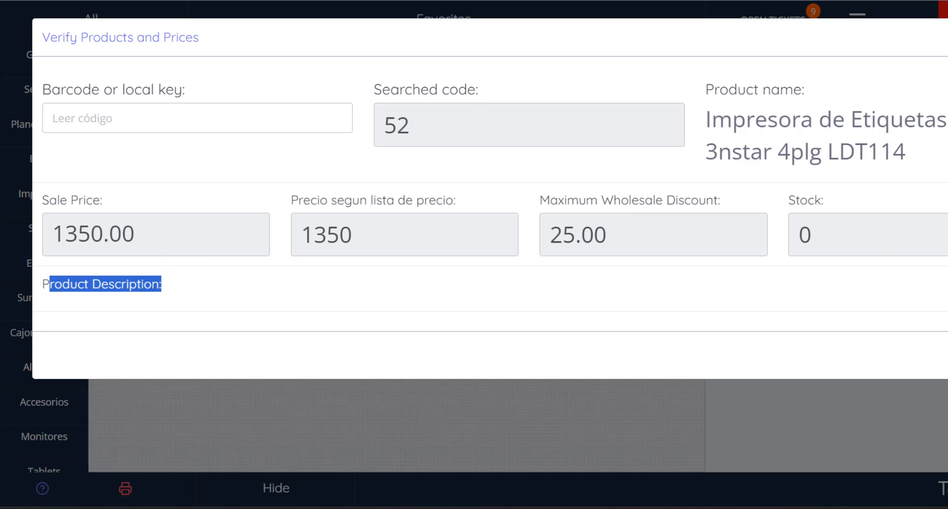
left_click(942, 356)
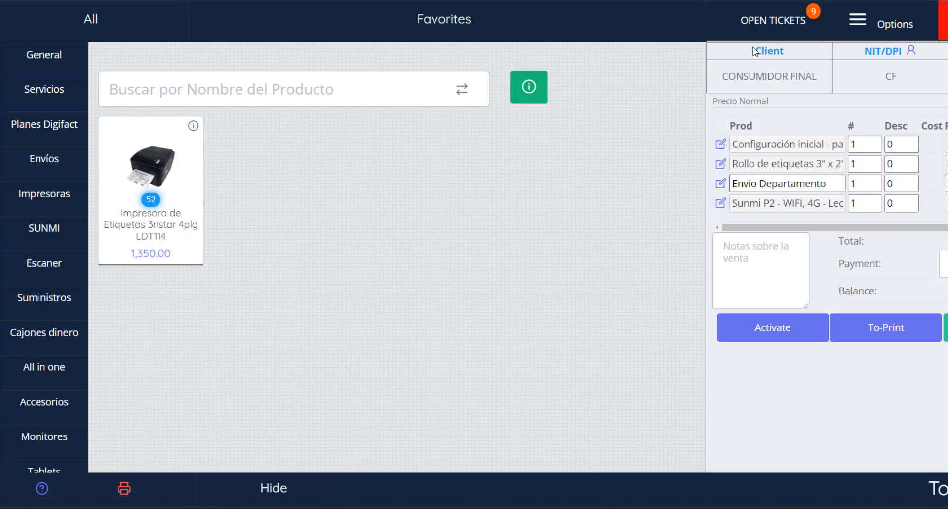
Step: Search the customer by their NIT in the Search Customer dialog to assign them to the sale, then close the dialog
left_click(766, 52)
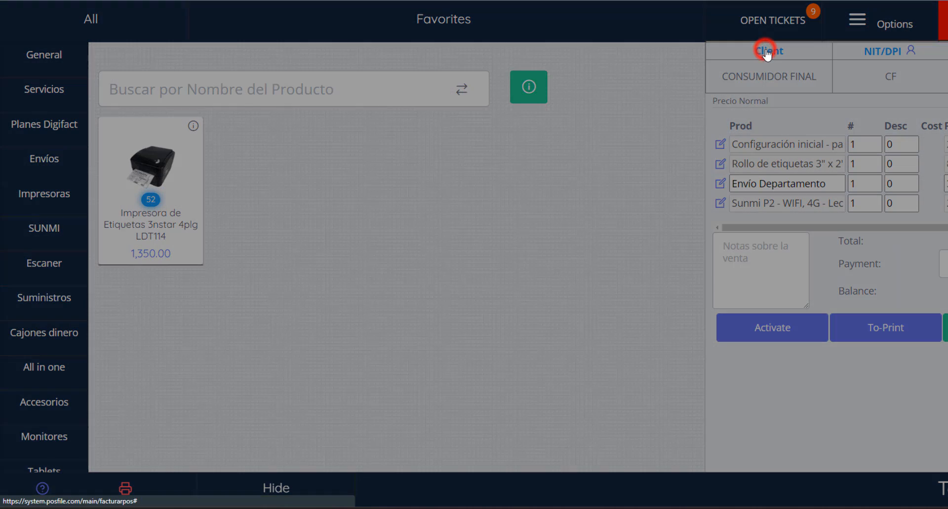
left_click(431, 102)
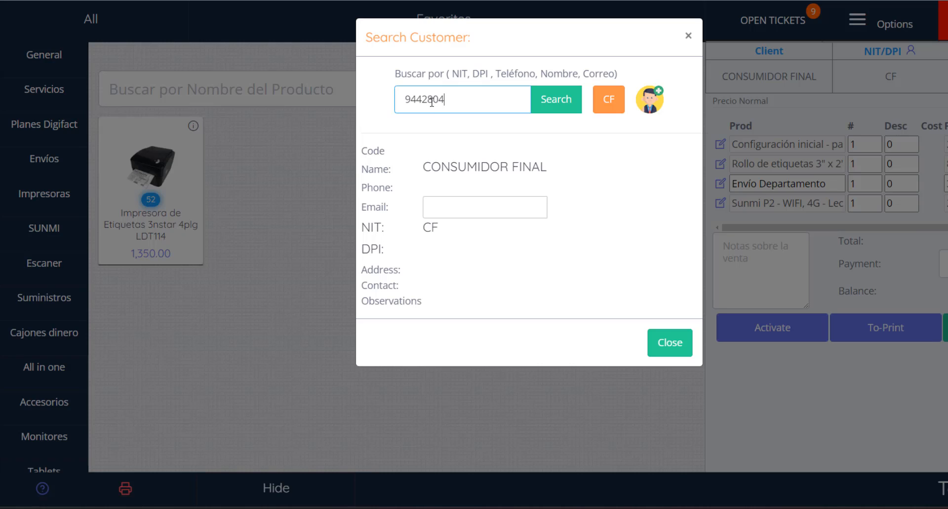
key("Return")
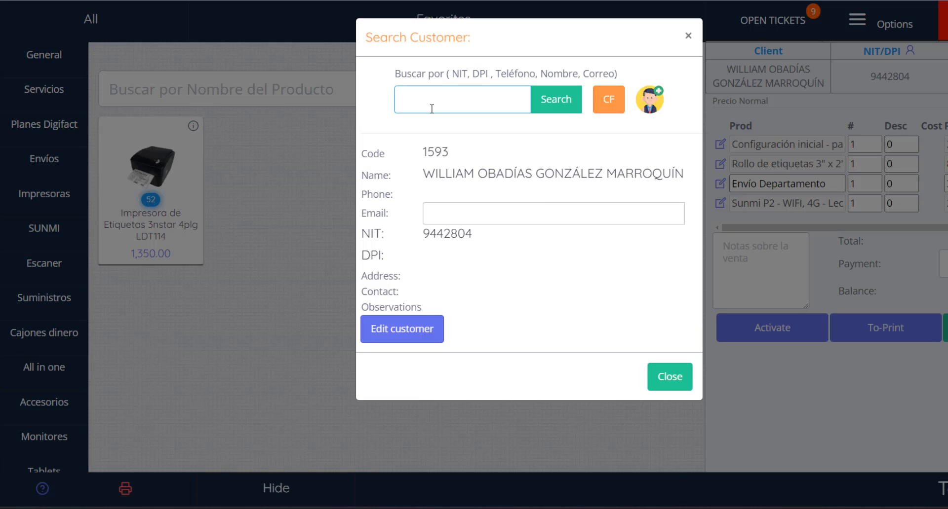
left_click(672, 376)
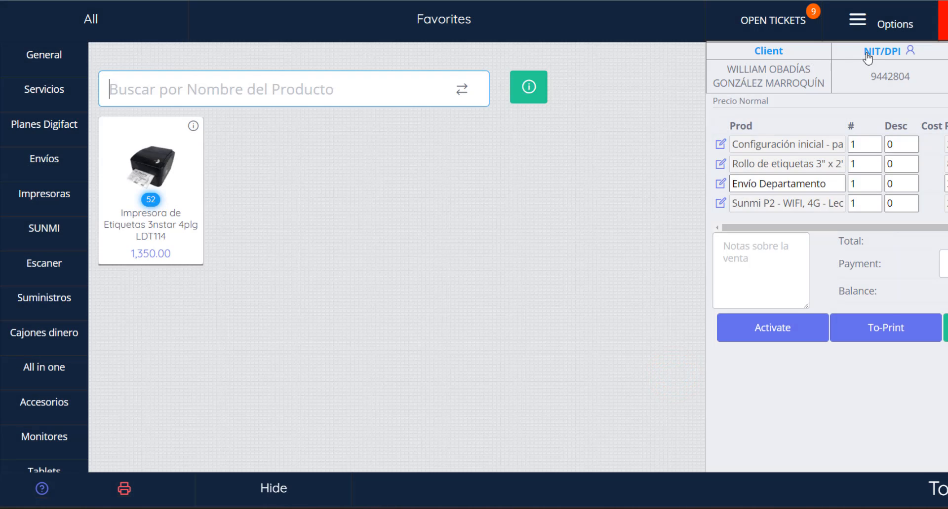
Step: Examine the ticket header fields for NIT, date and the table selector
left_click_drag(916, 76, 870, 77)
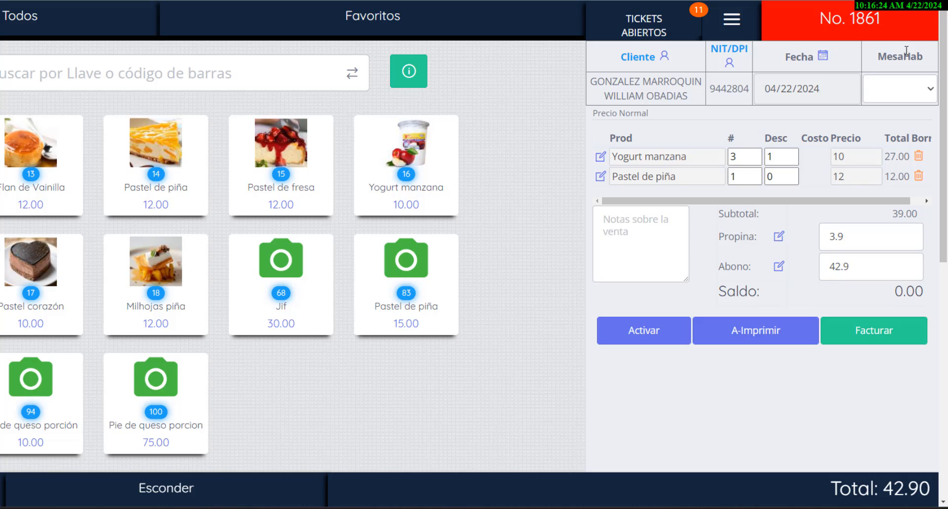
left_click(903, 53)
left_click(924, 85)
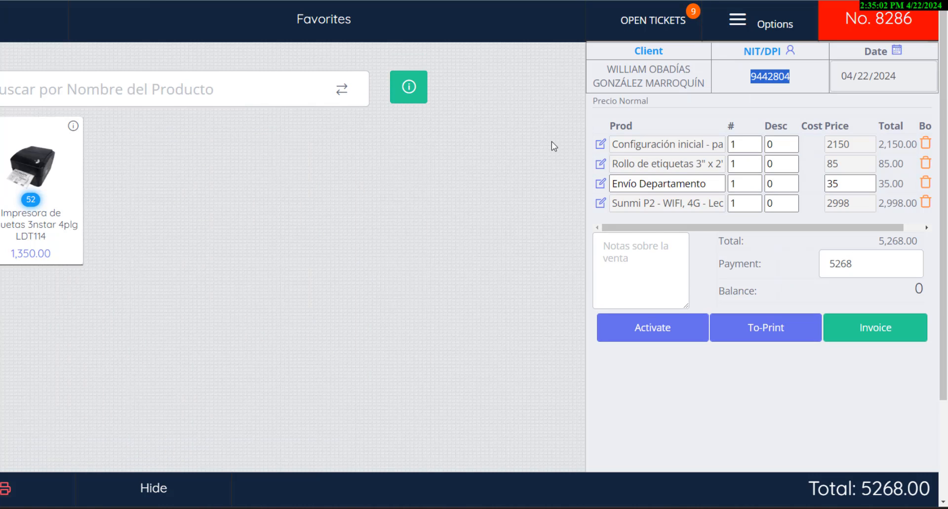
Step: Open the Configuración inicial line's configuration window and enter the comment Nota
left_click(601, 145)
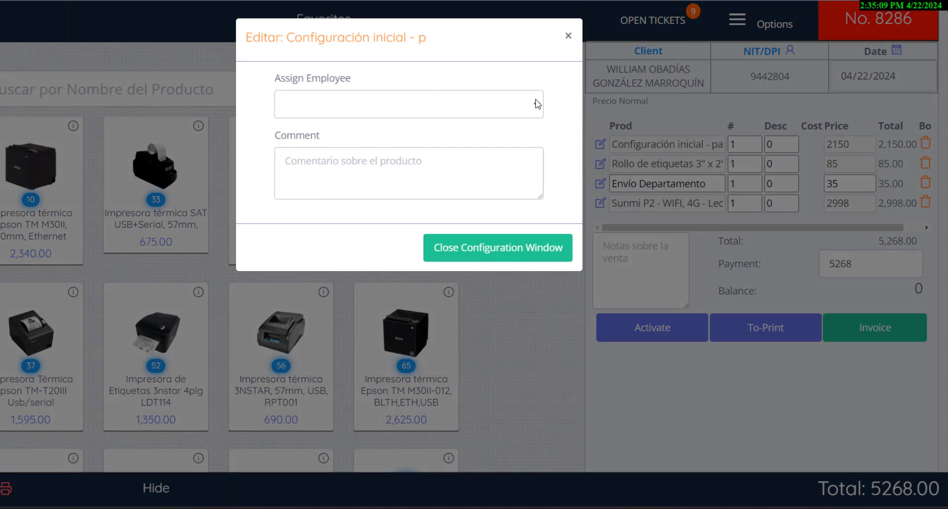
left_click(538, 103)
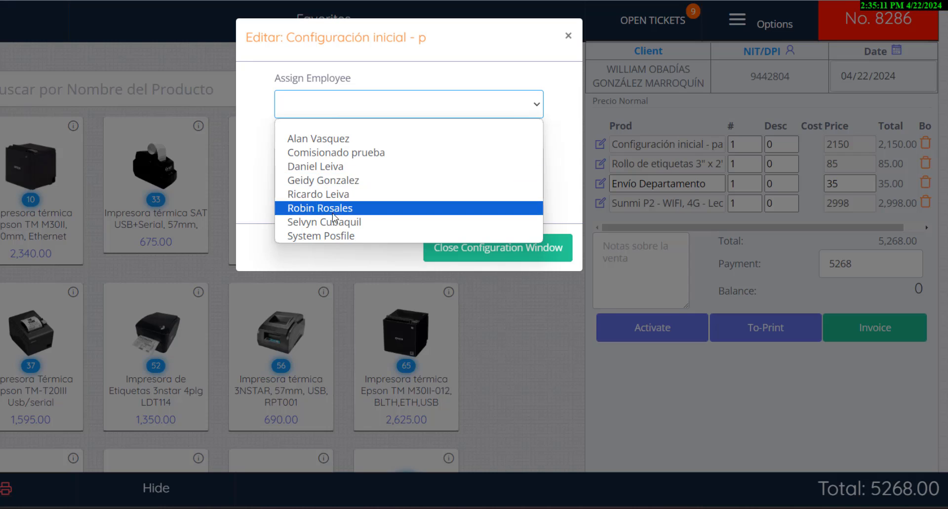
left_click(501, 52)
left_click(366, 169)
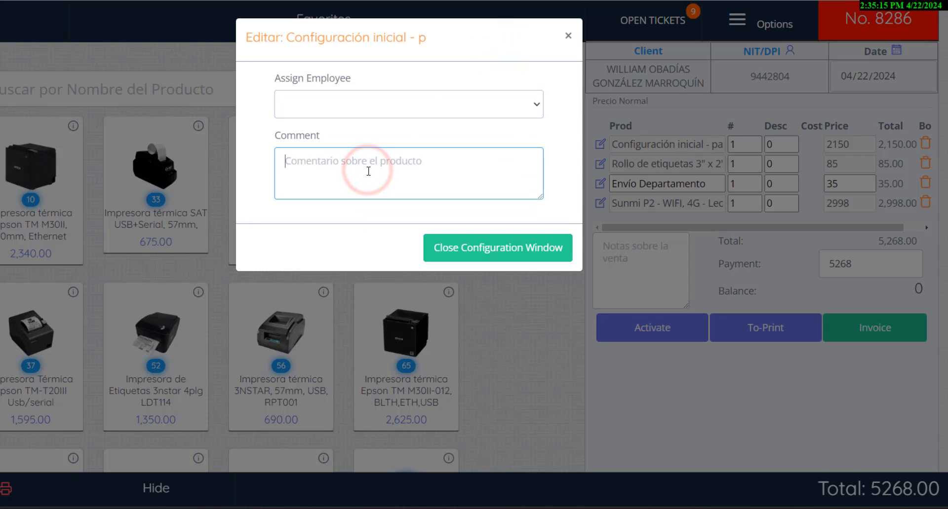
type("Nota")
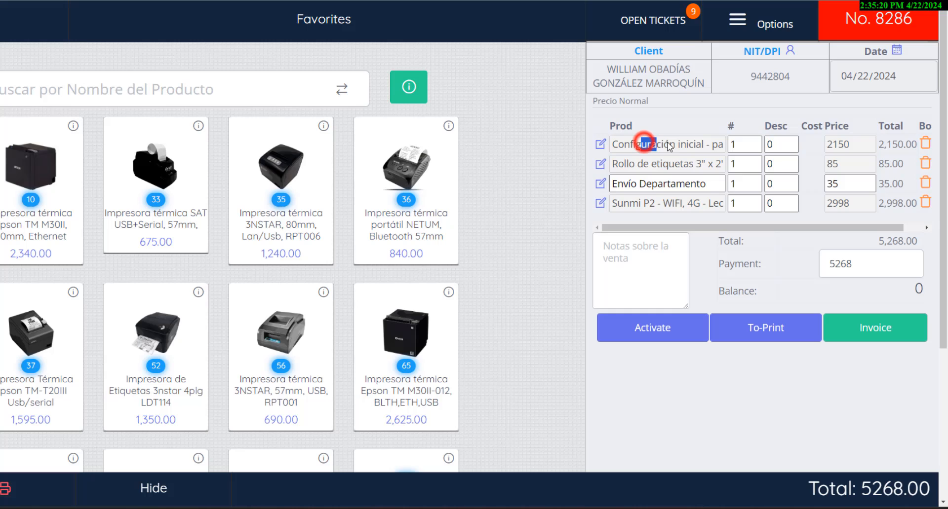
Step: Check the first line's quantity and discount fields, then delete the Rollo de etiquetas 3" x 2" line from the sale
left_click_drag(644, 142, 687, 146)
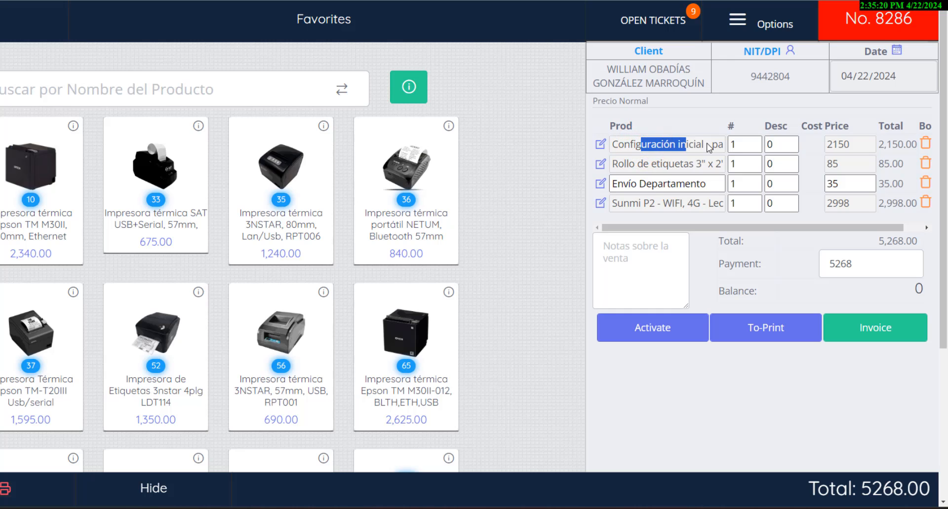
left_click(739, 144)
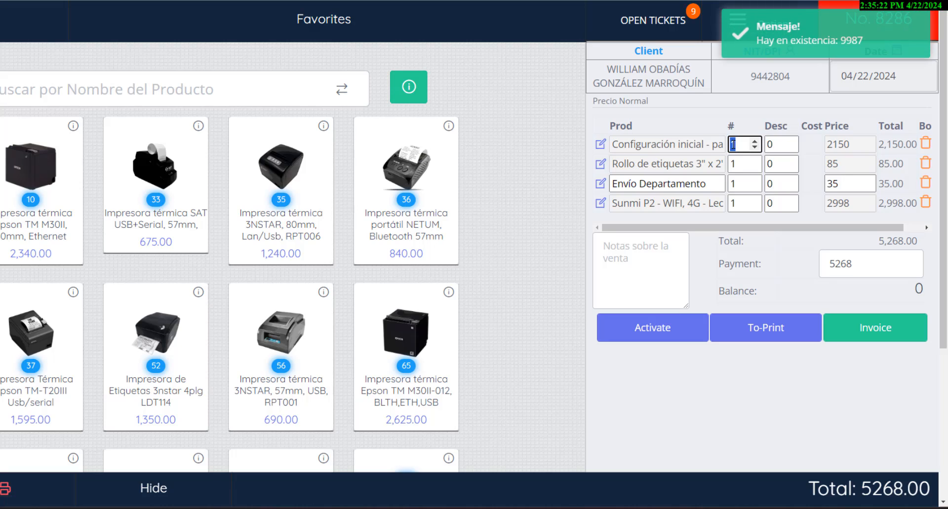
left_click(777, 145)
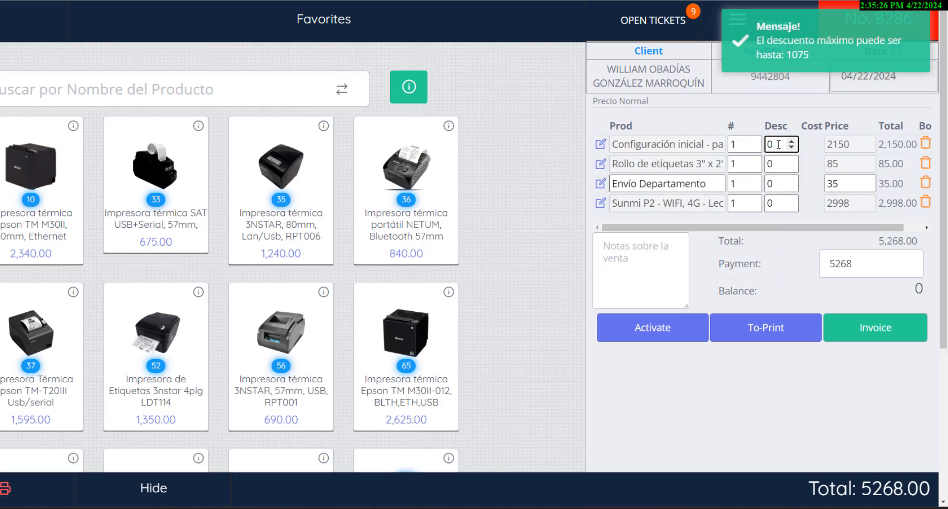
left_click_drag(884, 145, 919, 145)
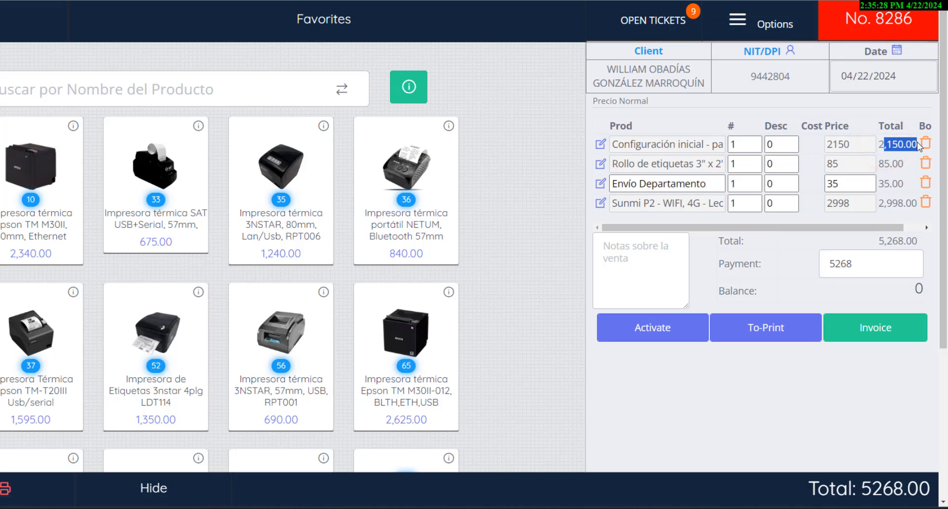
left_click(925, 164)
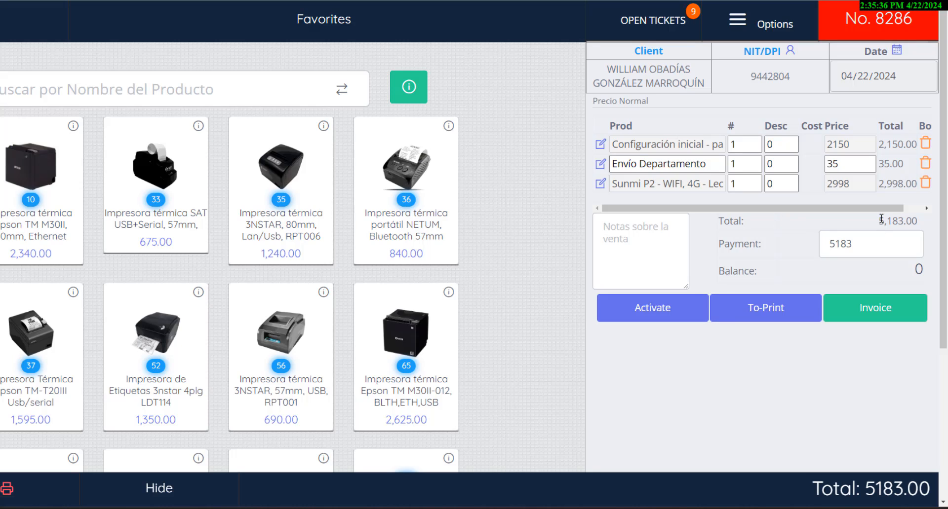
Step: Examine the total and payment fields and the tip and deposit fields with their edit toggles
left_click_drag(882, 219, 921, 224)
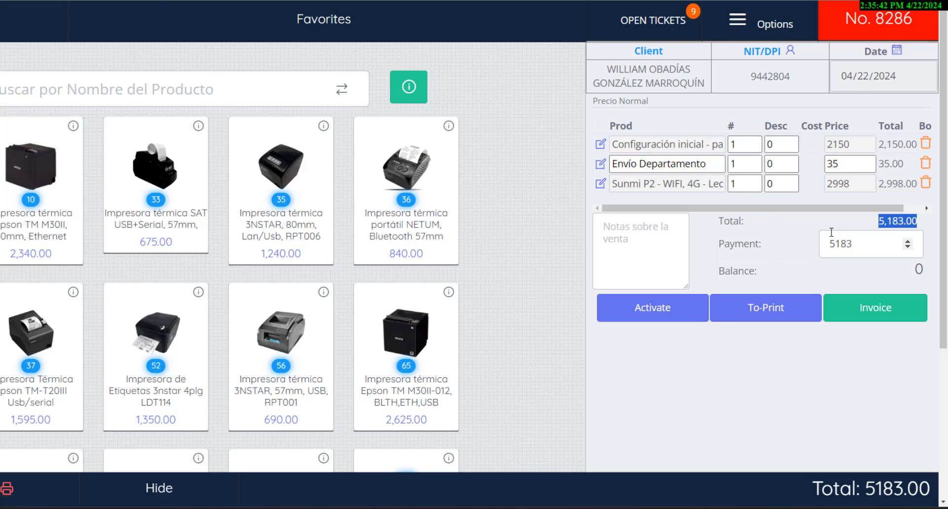
left_click(846, 237)
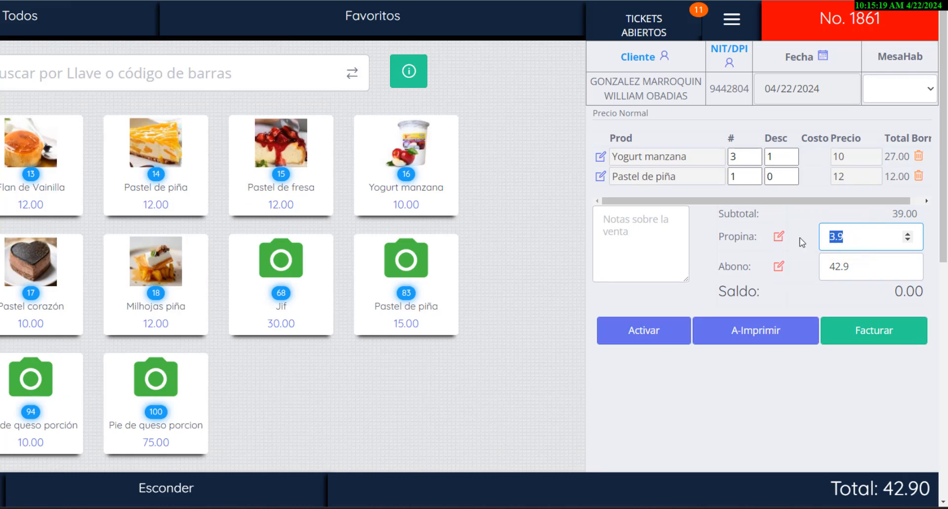
left_click(778, 238)
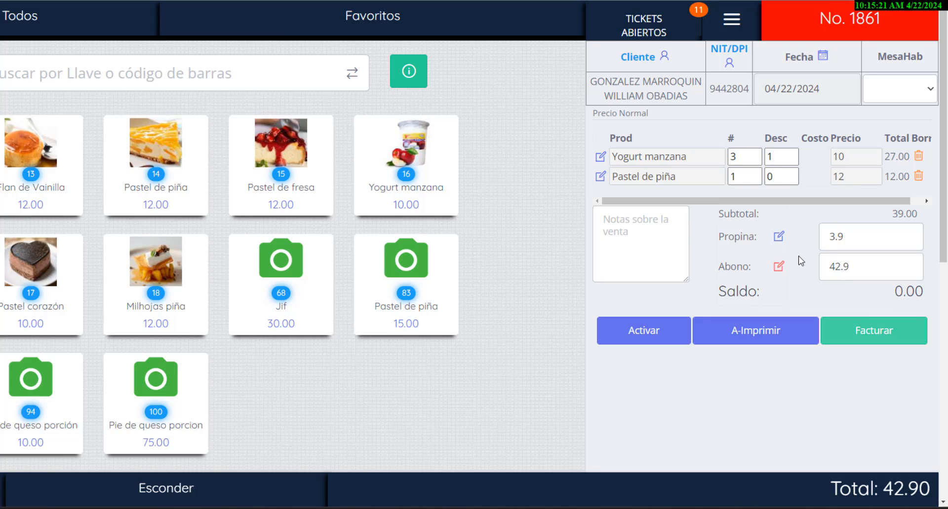
left_click(852, 243)
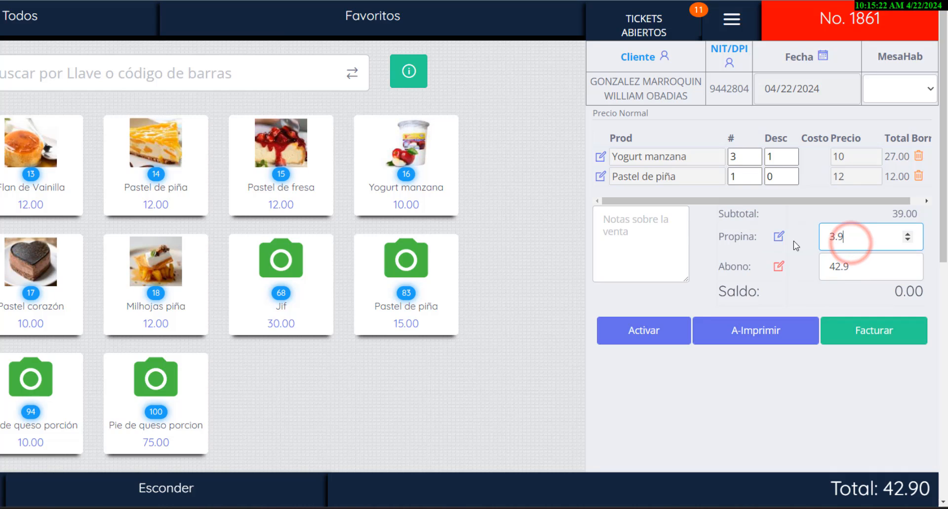
double_click(840, 265)
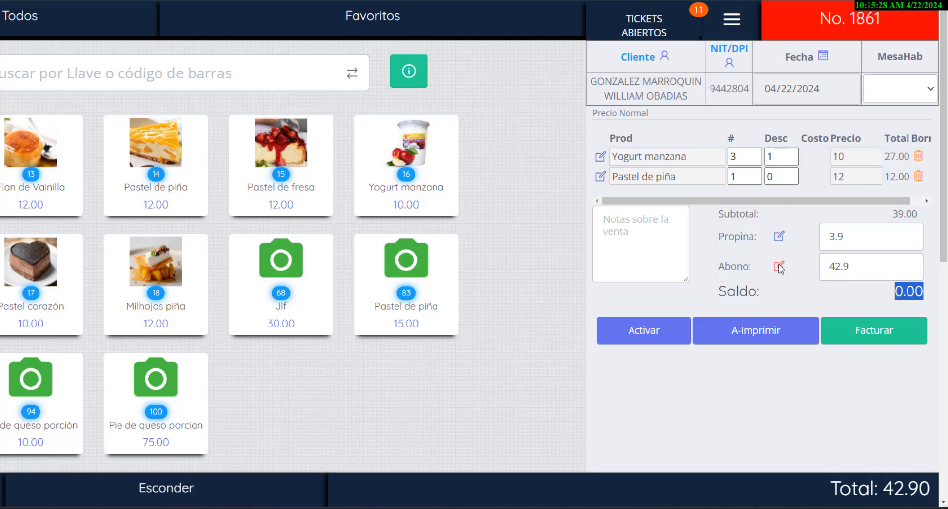
left_click(779, 267)
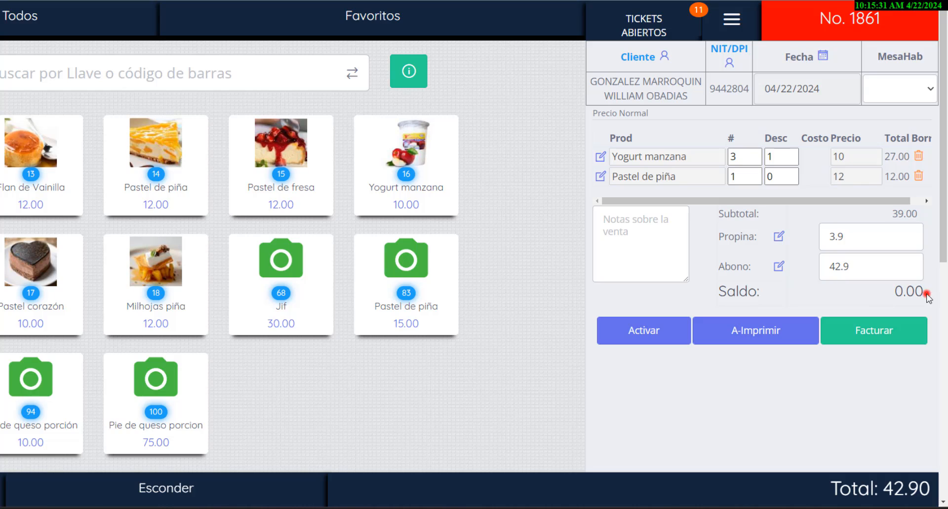
left_click_drag(926, 296, 890, 295)
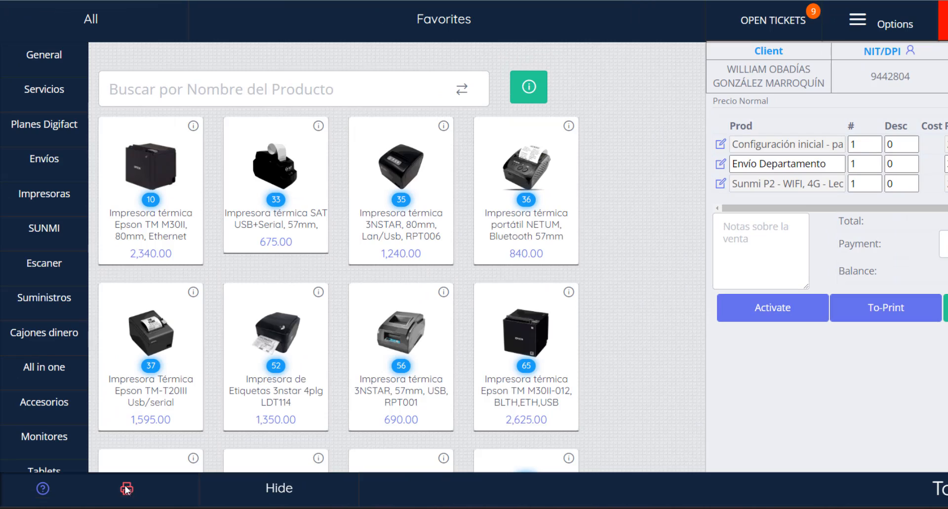
Step: Hide the product grid to expand the sale panel to full width and view the sale total
left_click(123, 489)
left_click(284, 489)
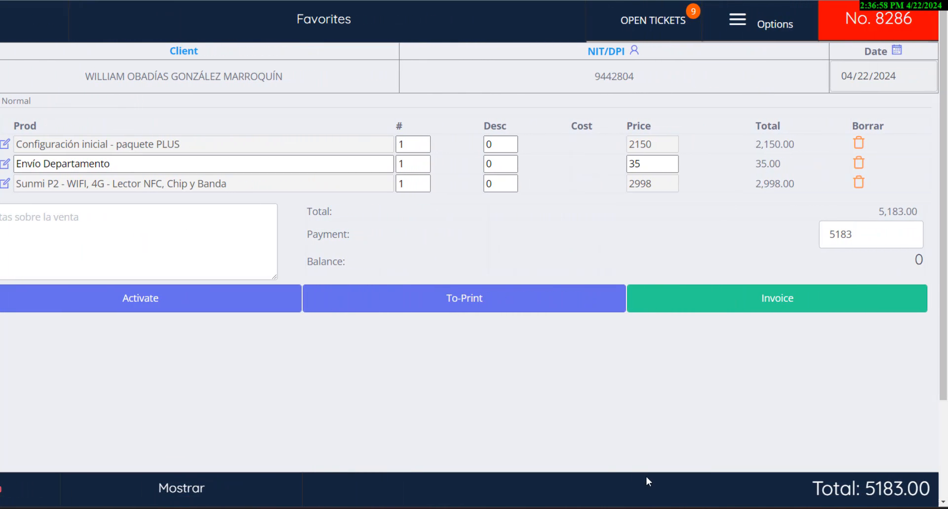
left_click_drag(813, 484, 938, 490)
left_click(805, 495)
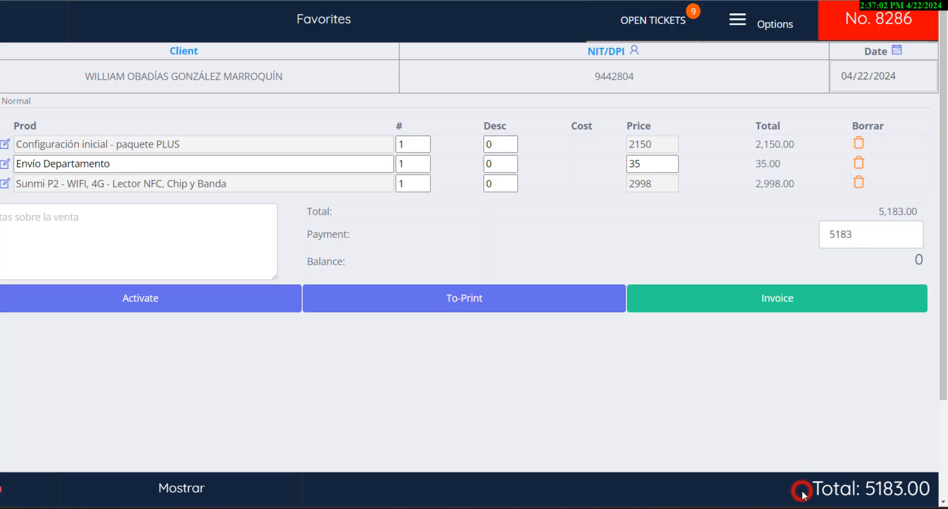